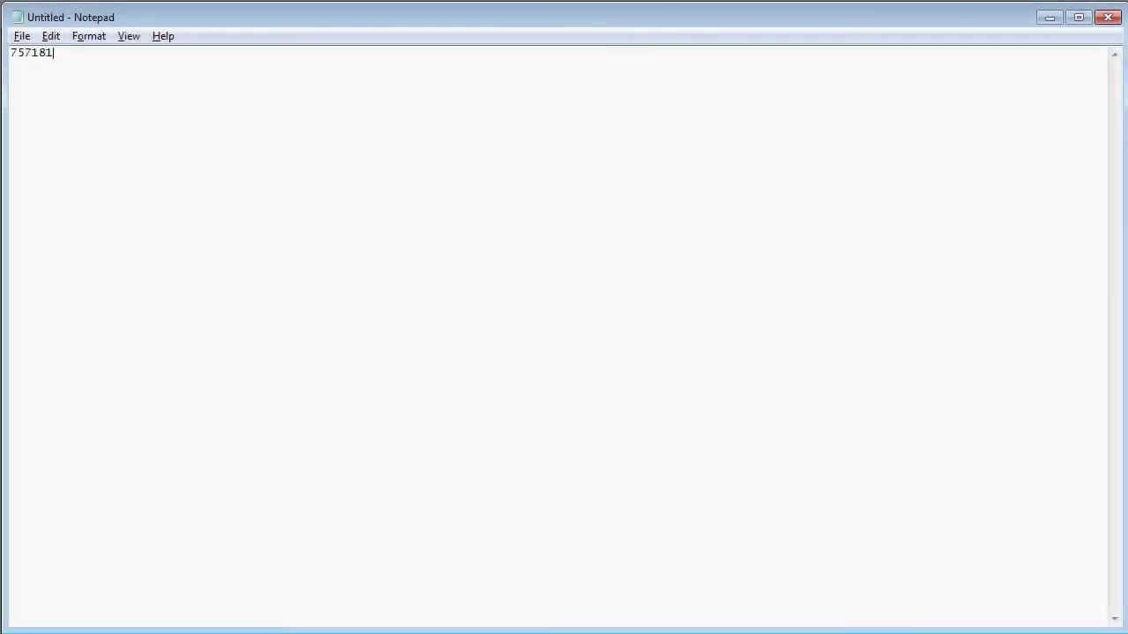
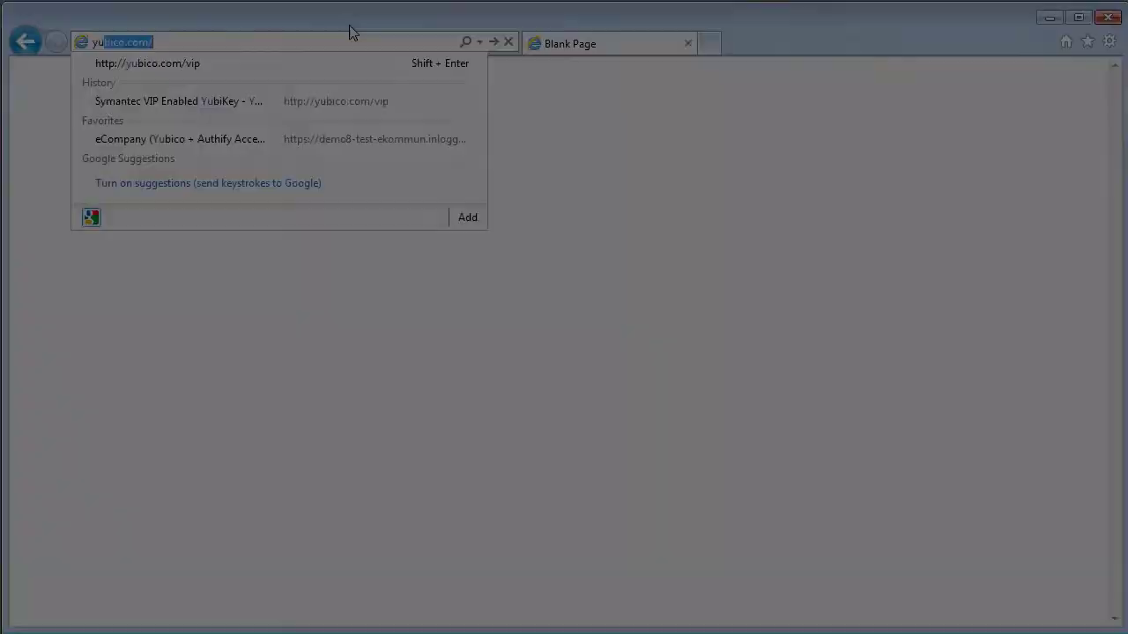
Load yubico.com/vip and follow the 'here' link under Resynchronizing your VIP YubiKey
type("yubi")
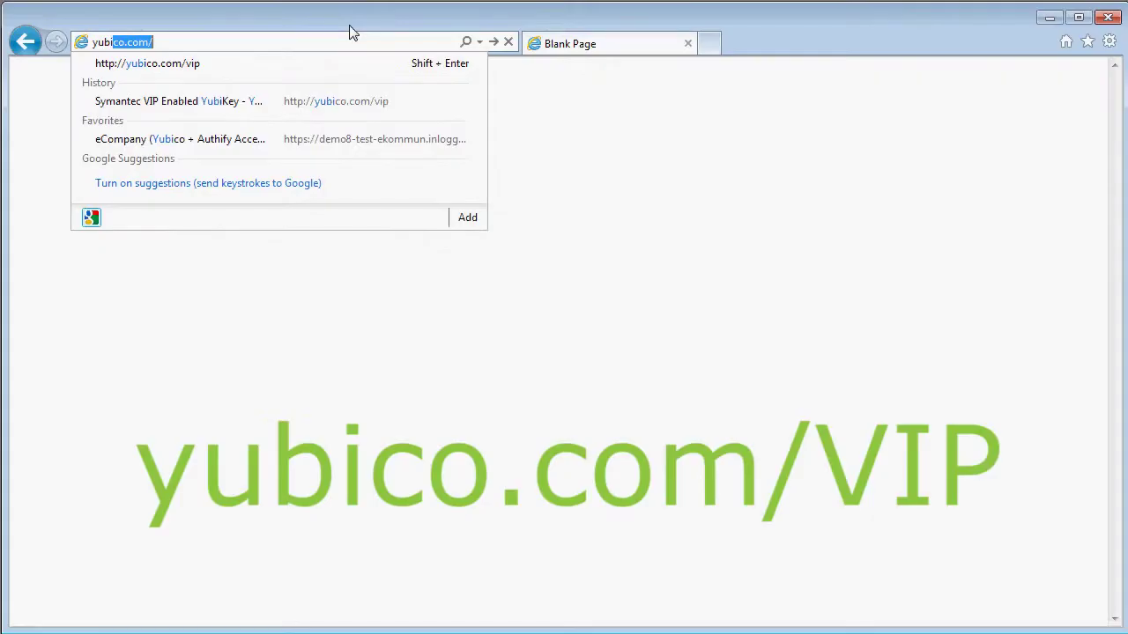
type("co.com/")
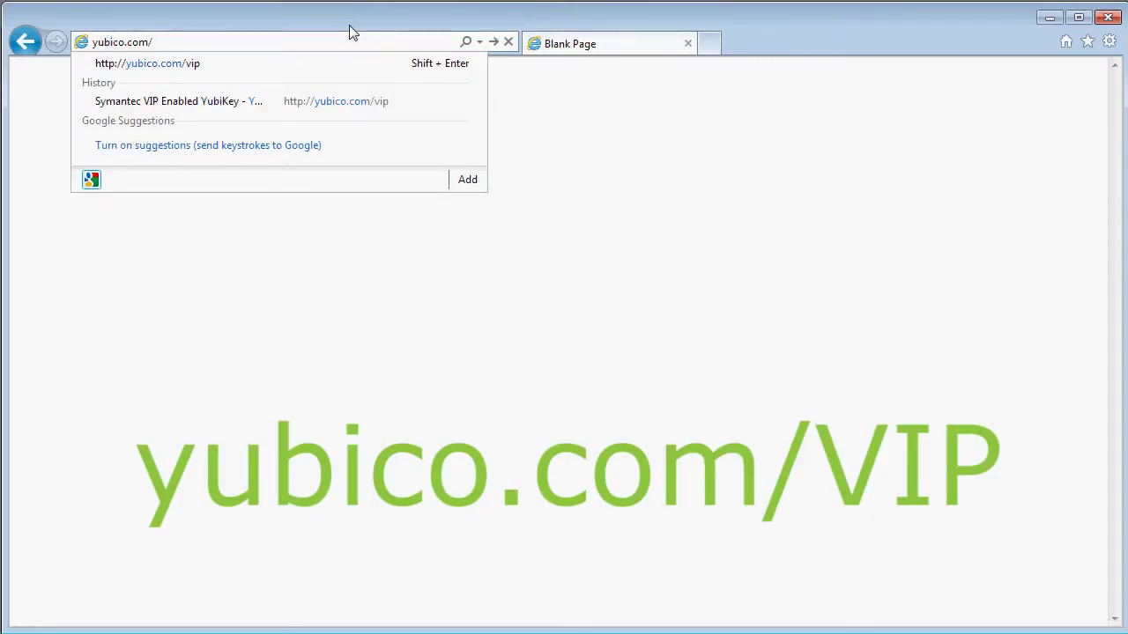
type("vip")
key("Return")
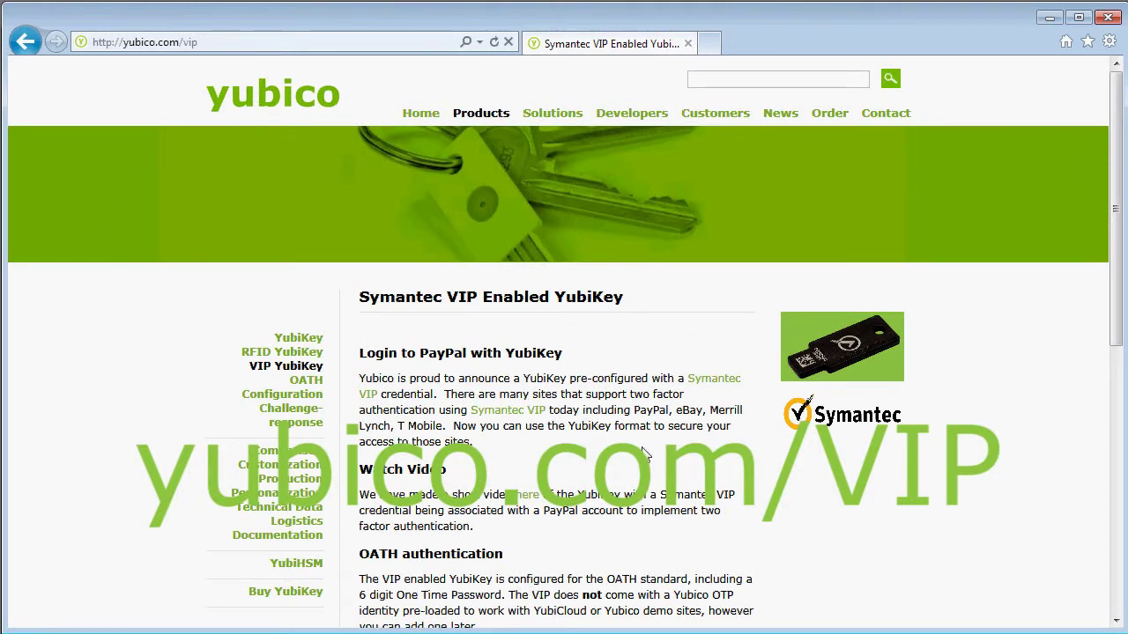
scroll(644, 454, "down", 3)
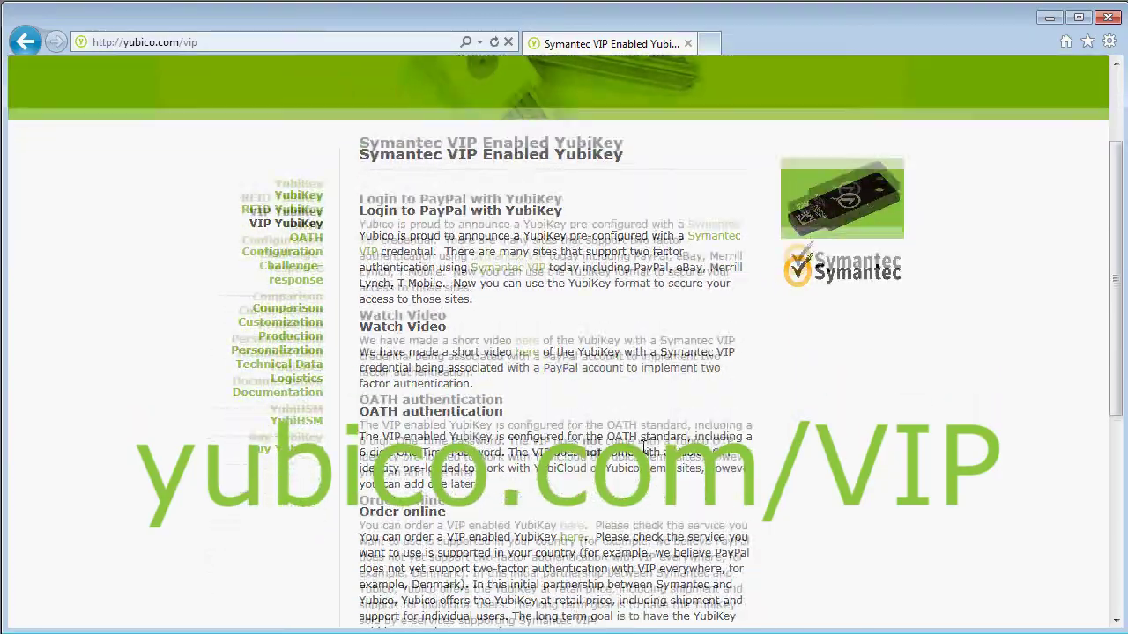
scroll(645, 454, "down", 3)
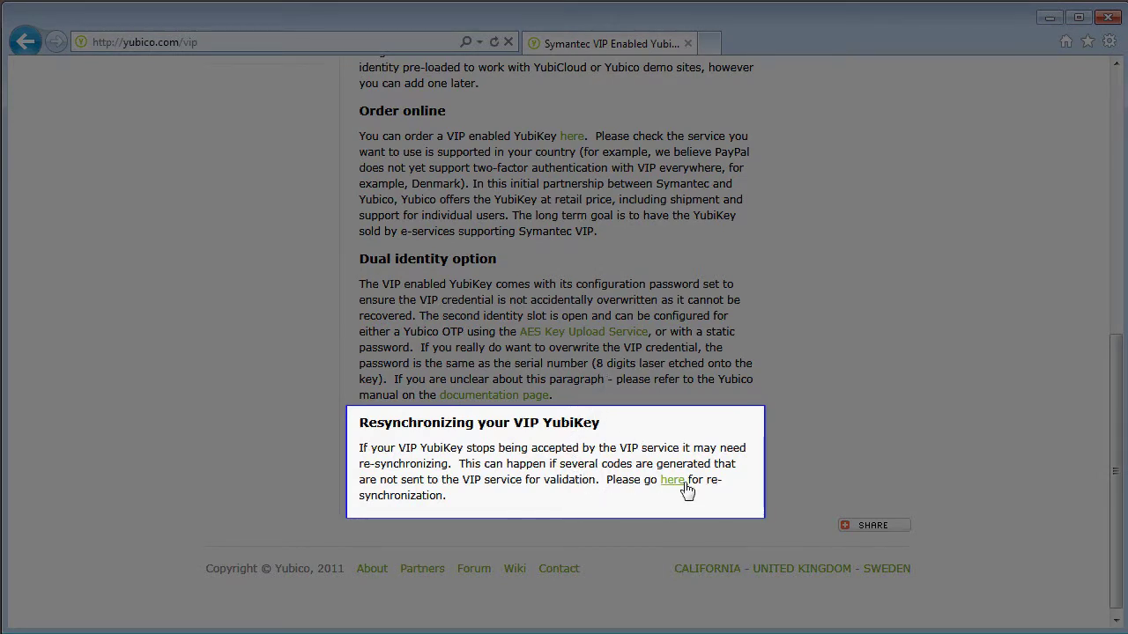
left_click(685, 483)
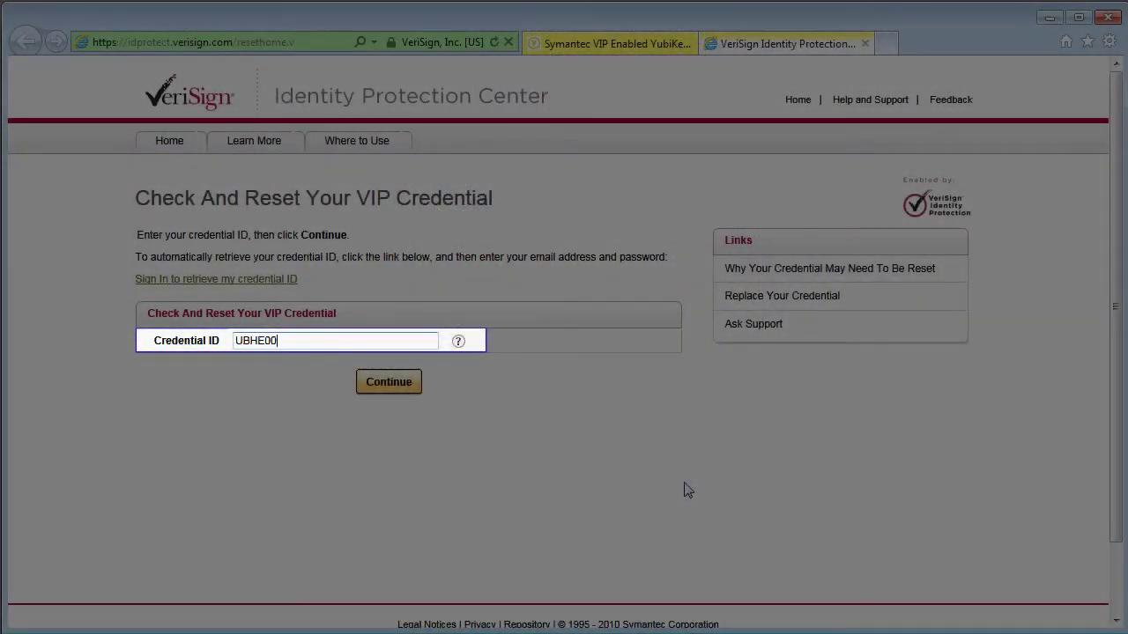
Enter the YubiKey's credential ID on the Check and Reset page and submit it
type("895293")
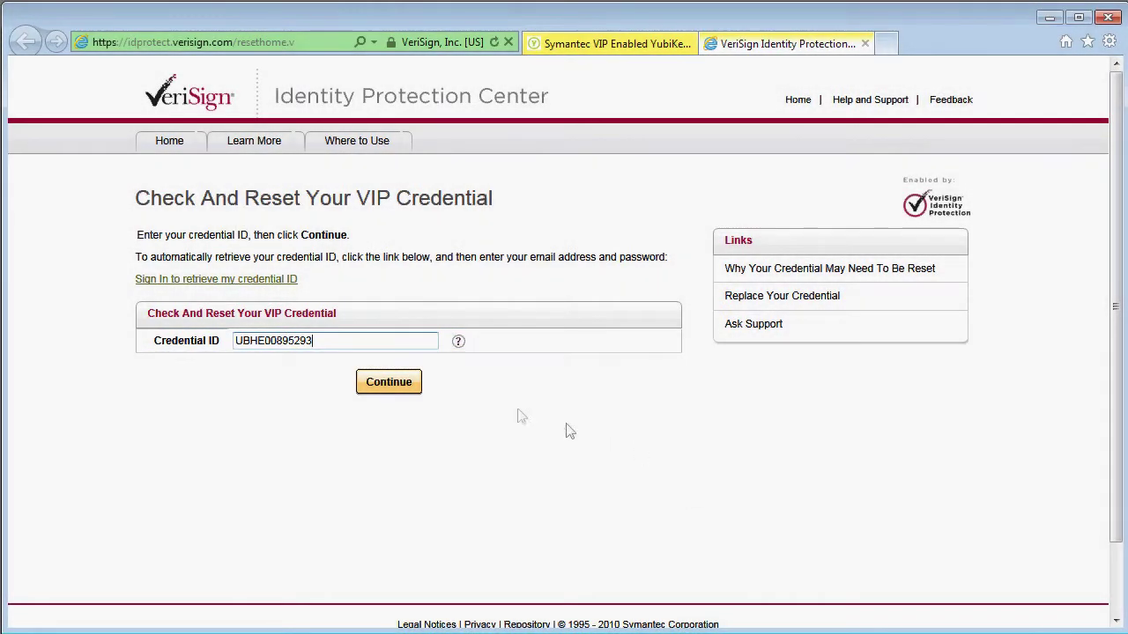
left_click(373, 388)
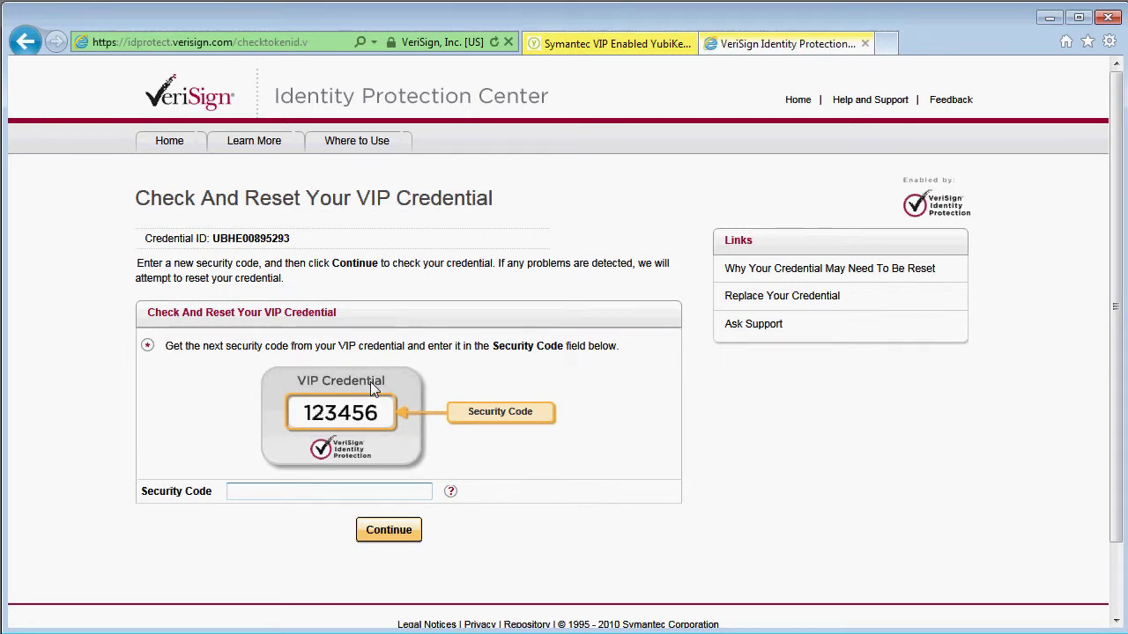
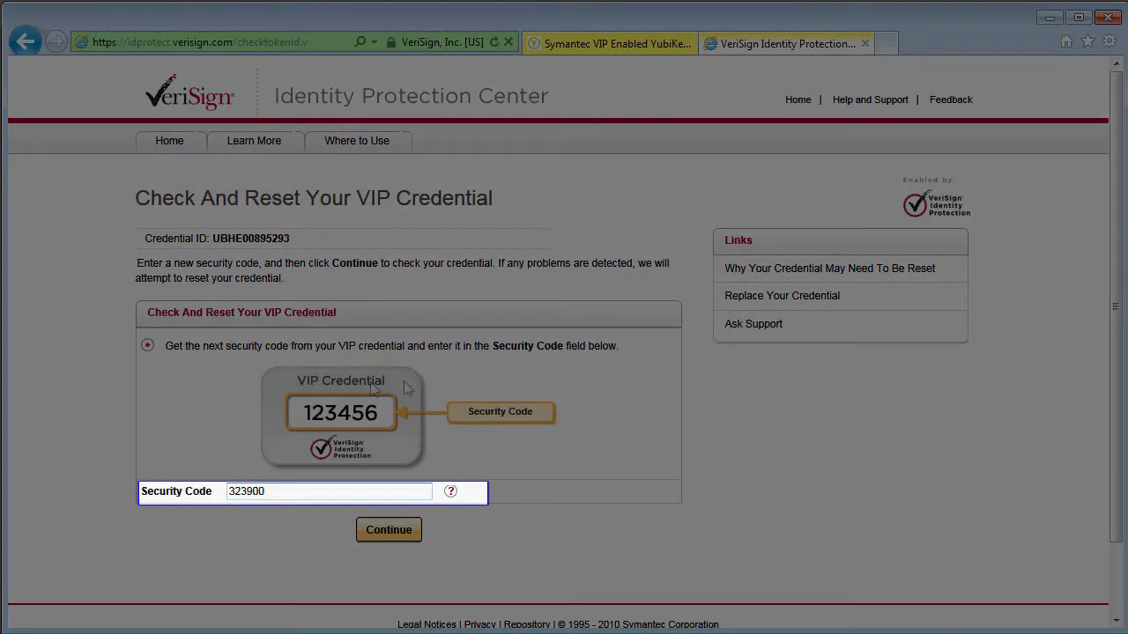
Submit a security code from the key, then a fresh one after the invalid-code error
left_click(411, 529)
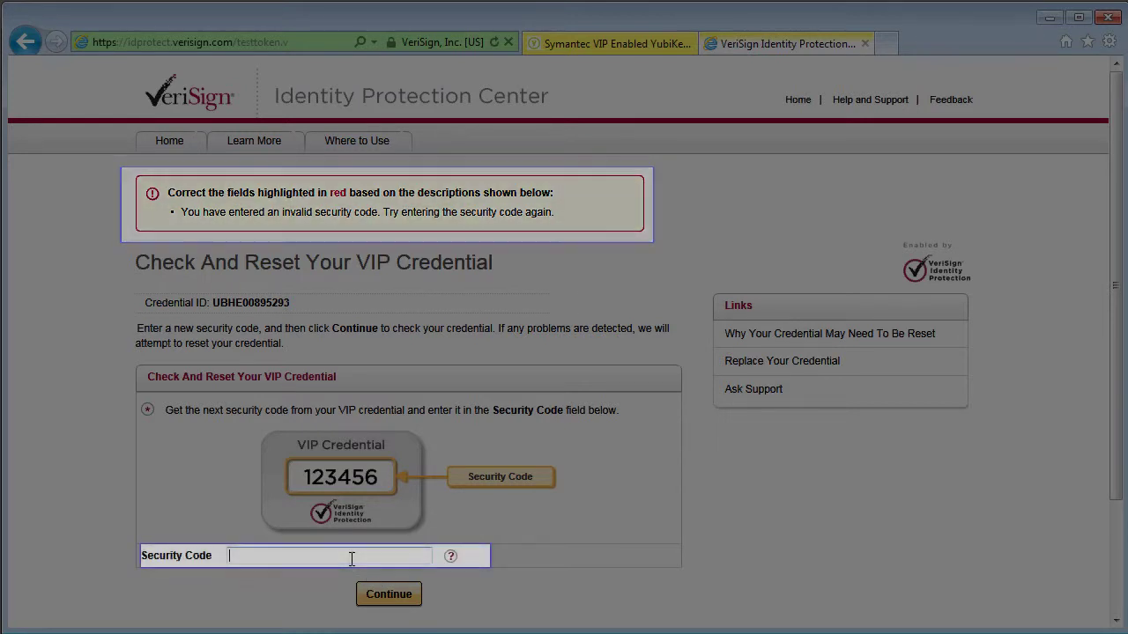
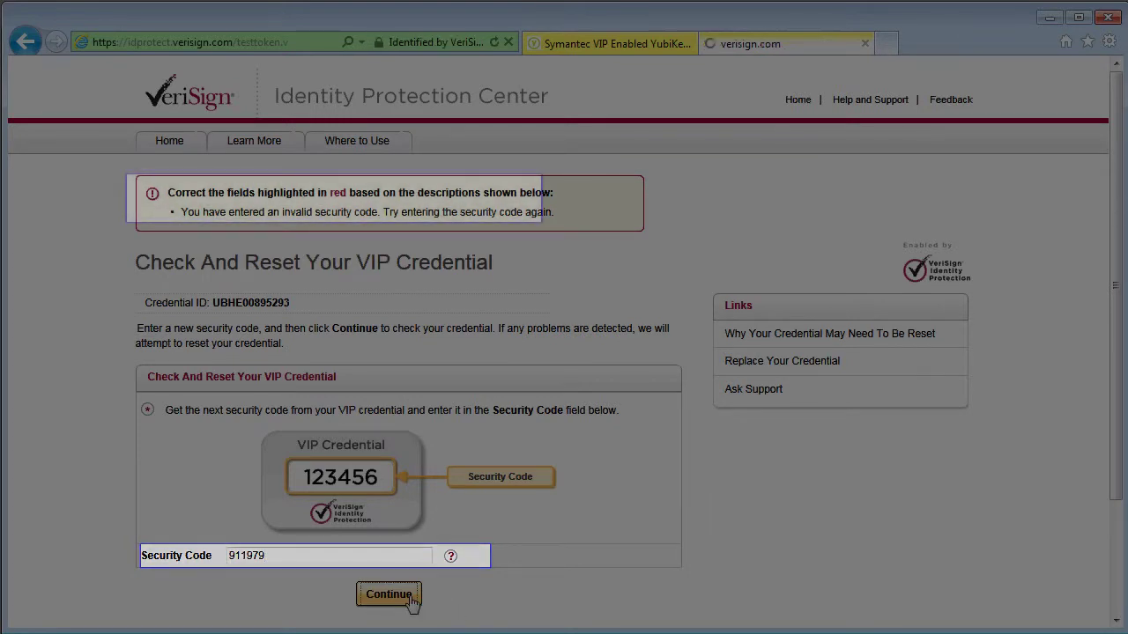
left_click(388, 595)
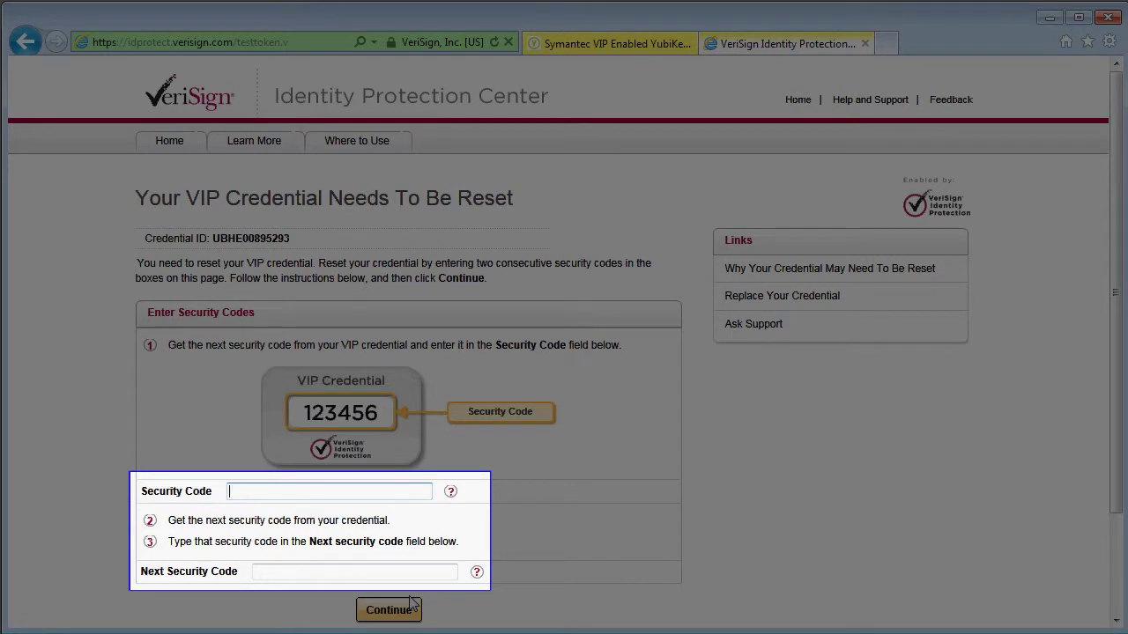
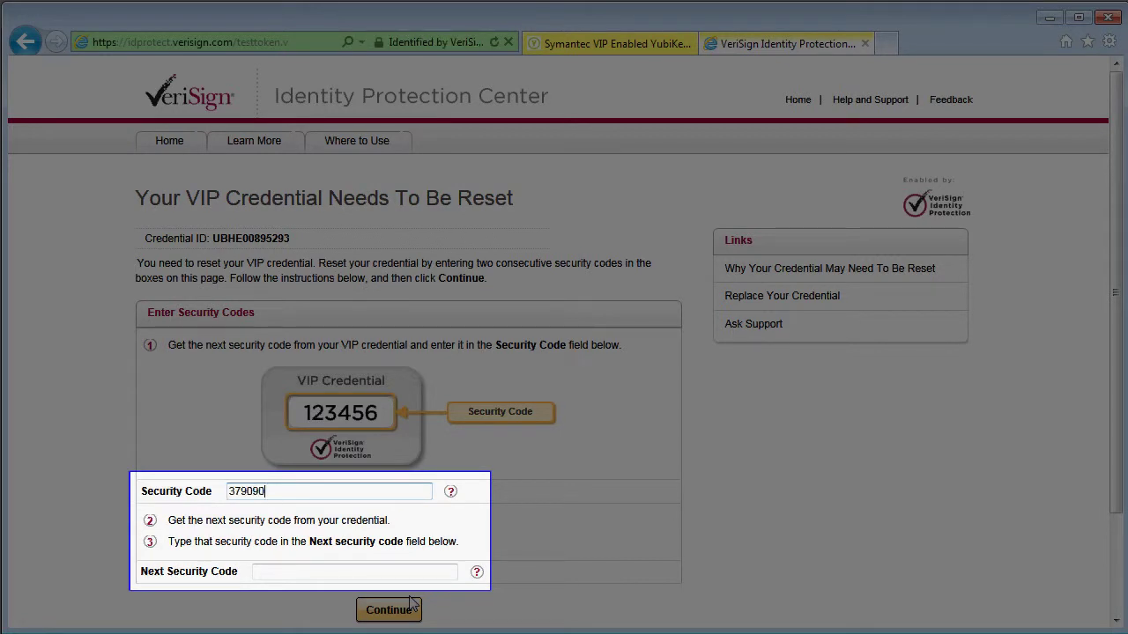
Reset the credential with two consecutive security codes, then return to the check start page
left_click(385, 575)
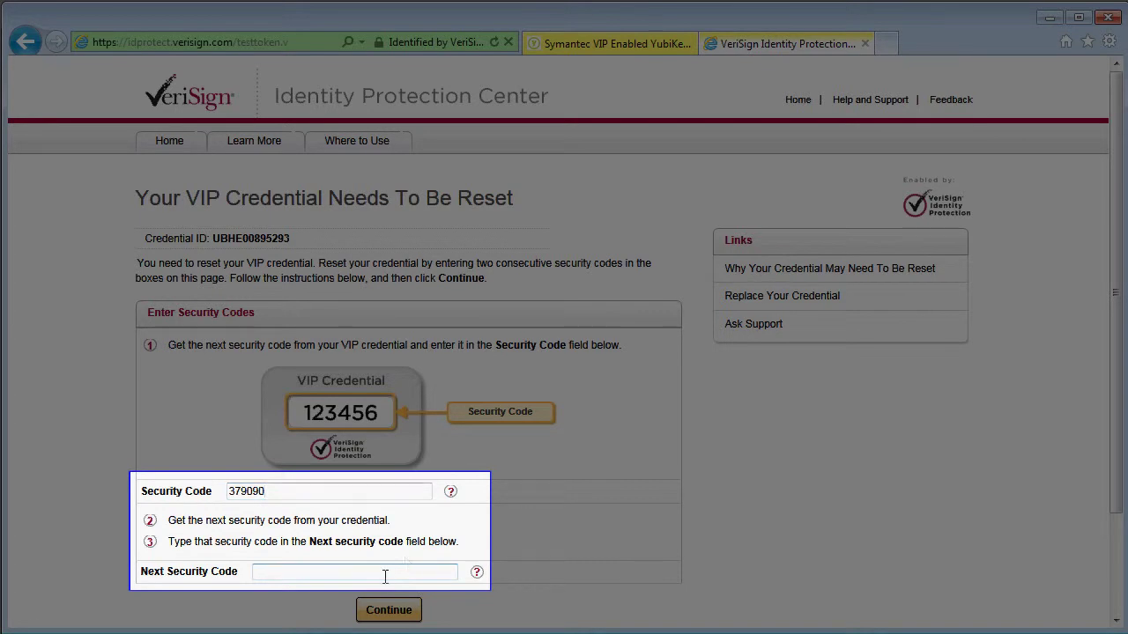
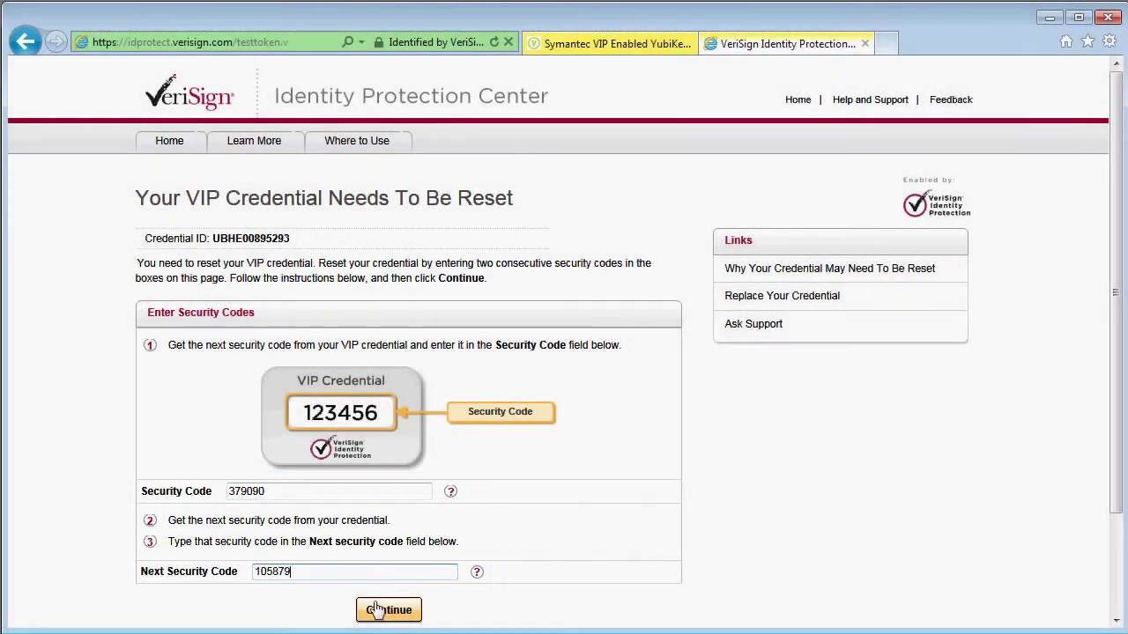
left_click(374, 613)
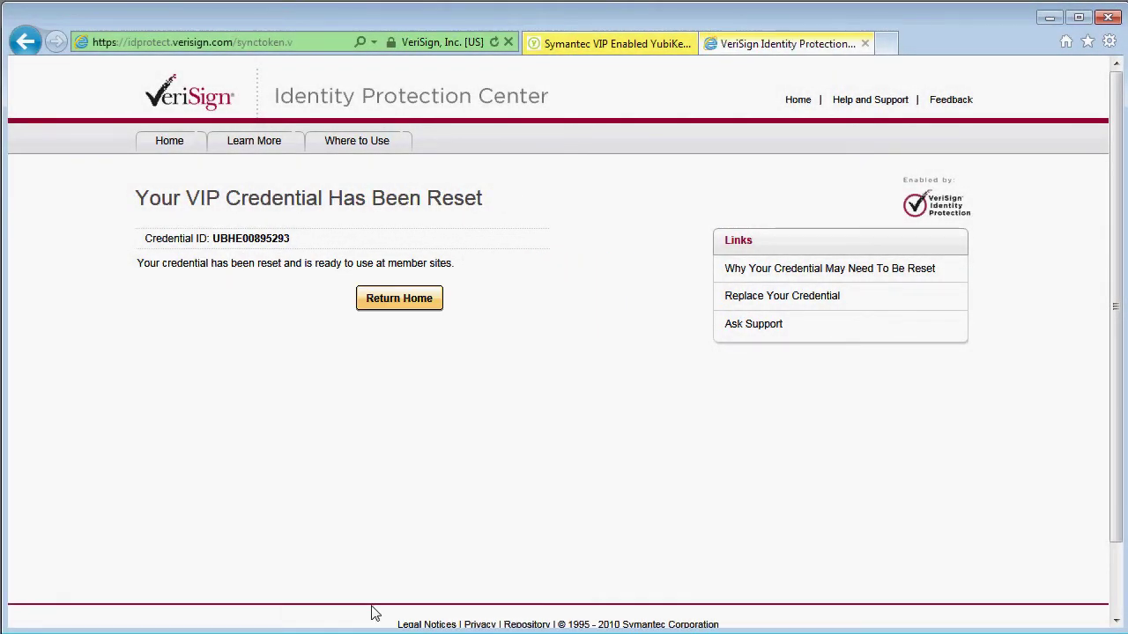
left_click(379, 304)
Re-enter the full credential ID and submit a fresh security code to verify the credential
left_click(280, 338)
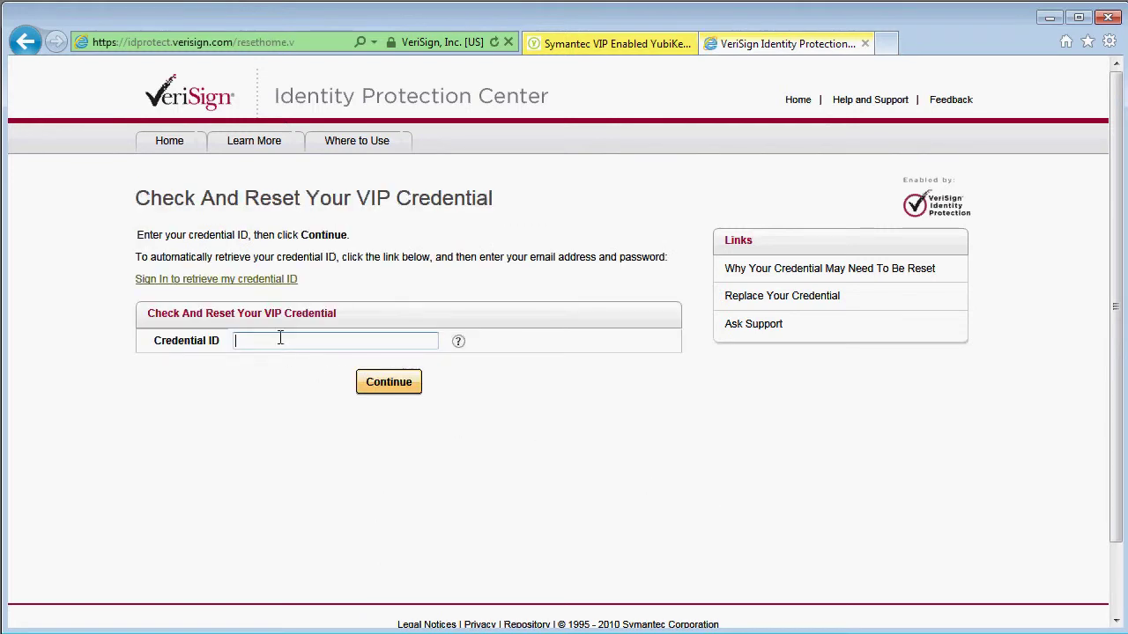
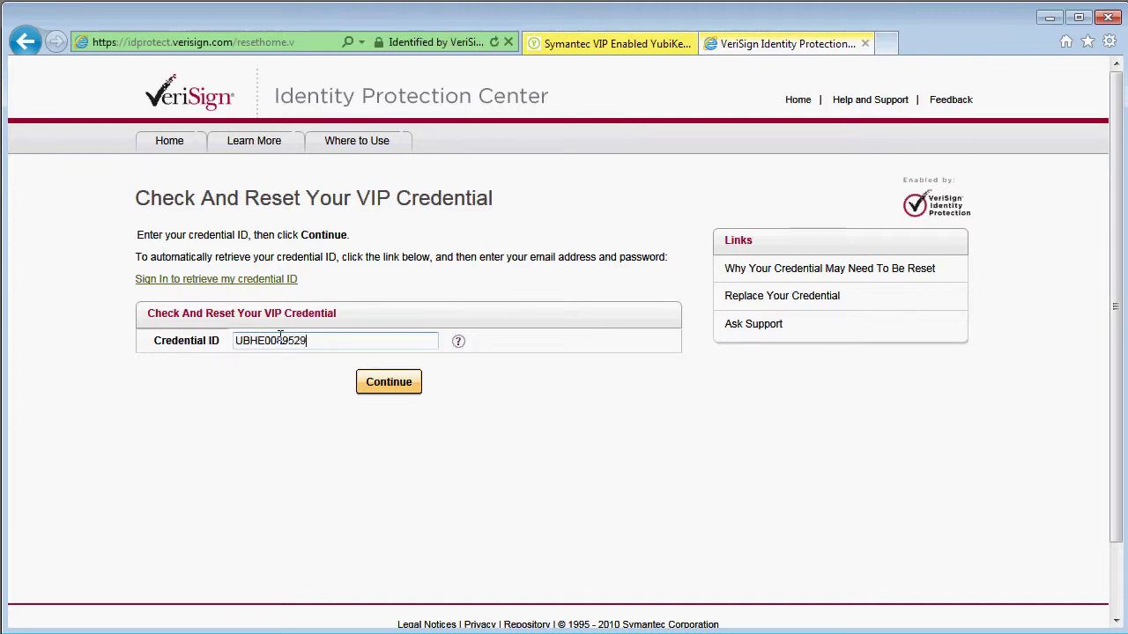
left_click(391, 386)
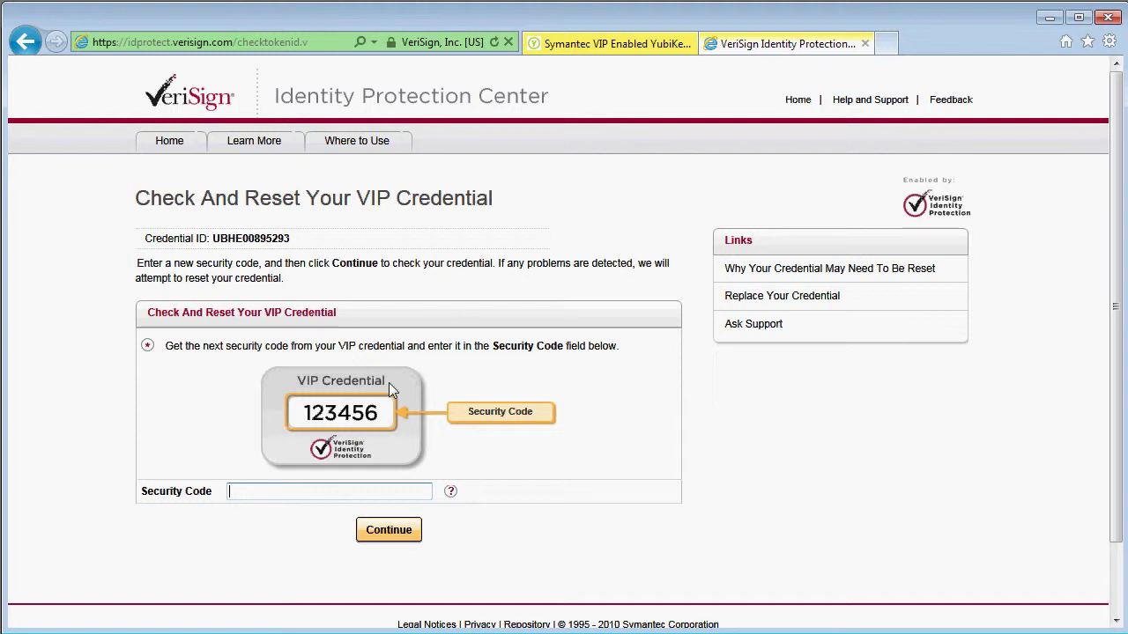
left_click(407, 530)
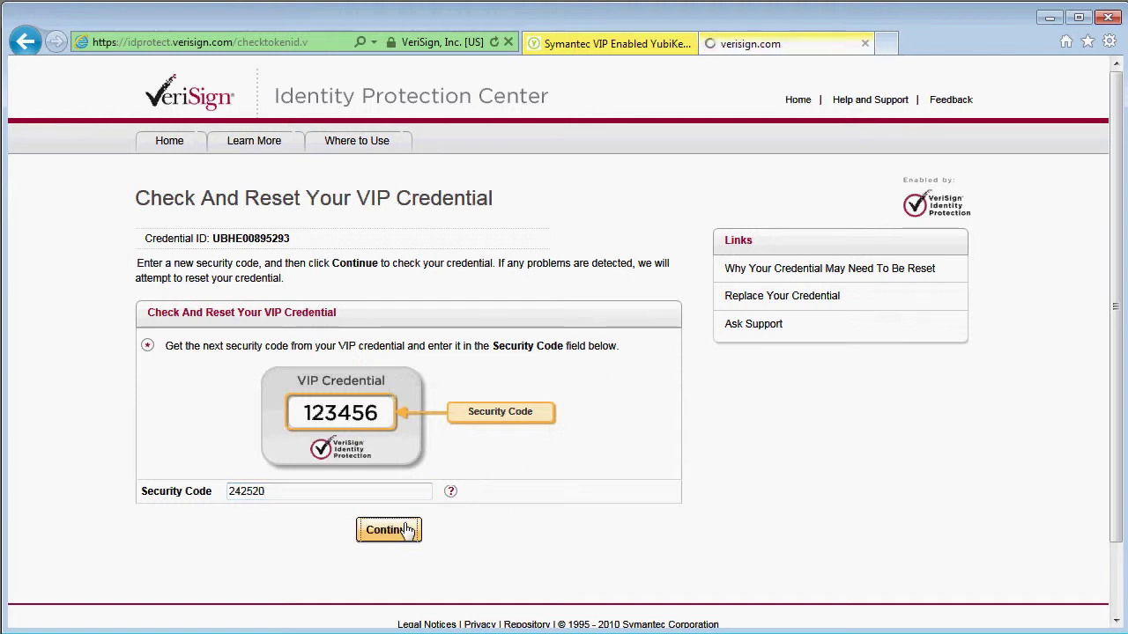